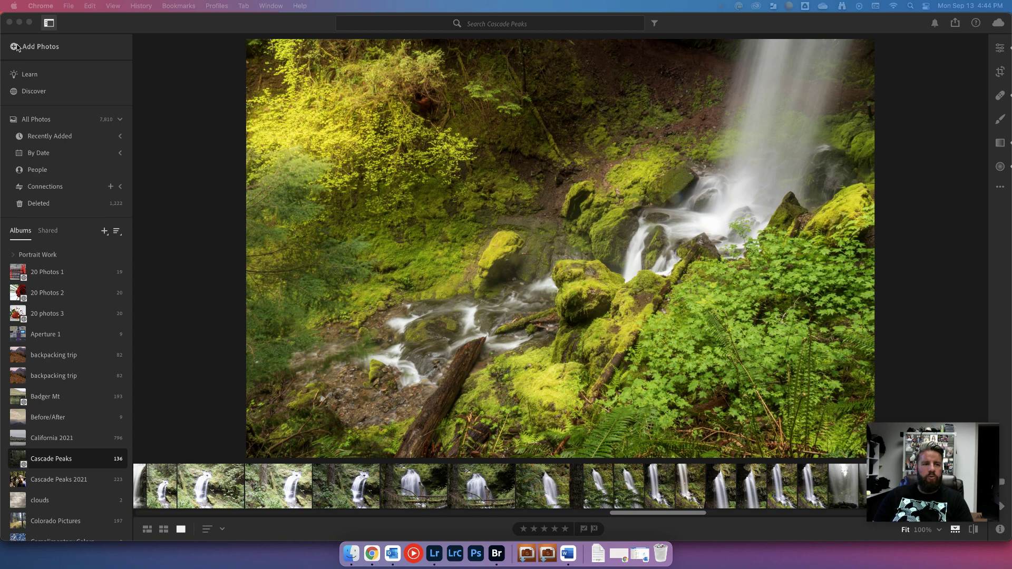
# Hide and re-show the albums sidebar, then check the list of import sources.
pyautogui.click(49, 23)
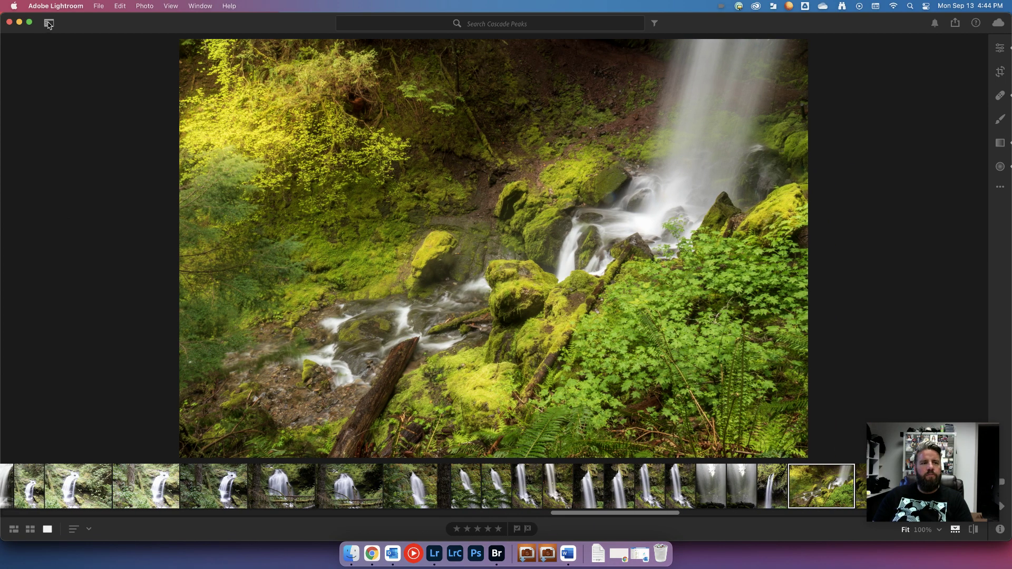
pyautogui.click(49, 24)
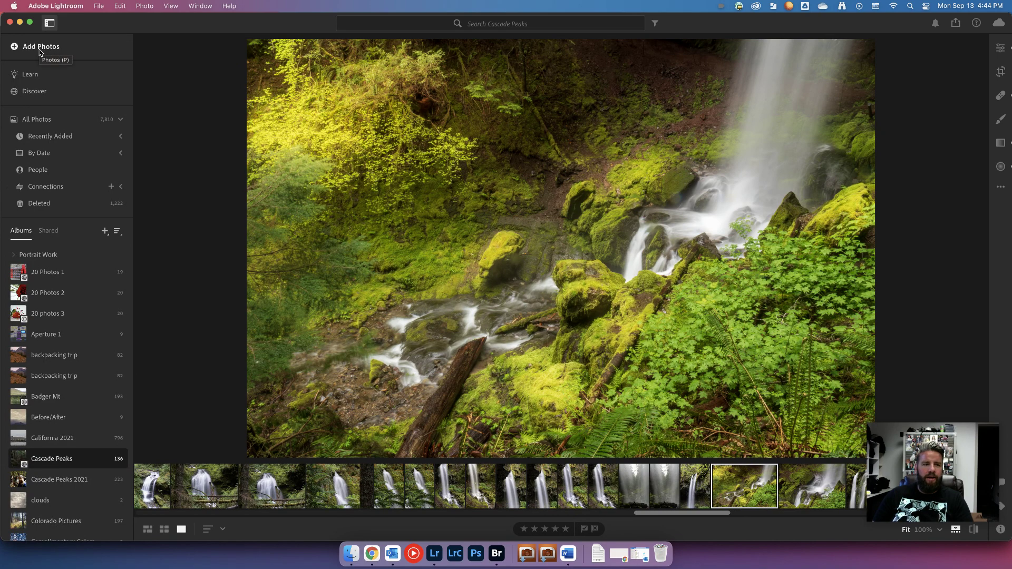
pyautogui.click(37, 50)
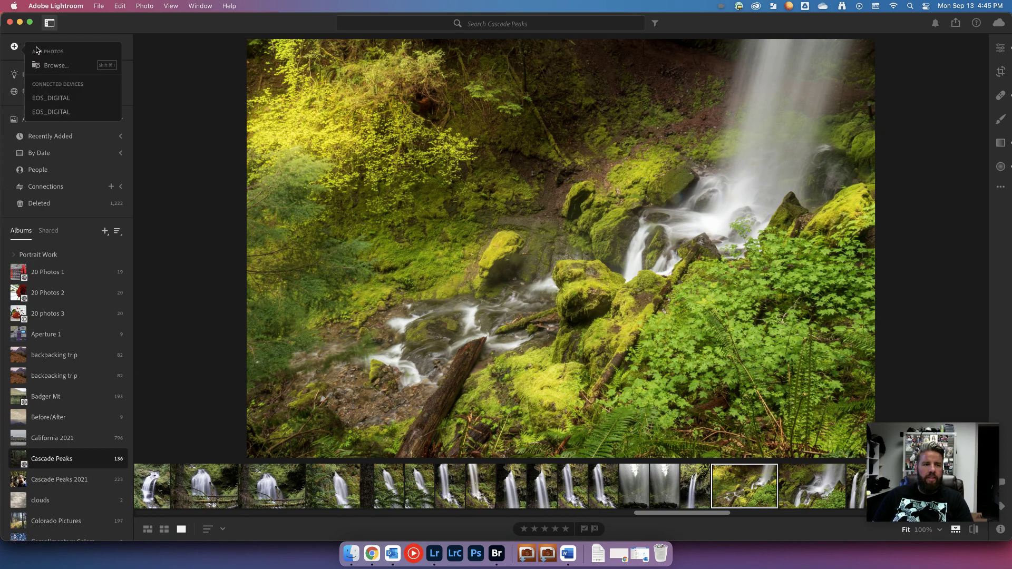
pyautogui.click(66, 95)
pyautogui.click(47, 48)
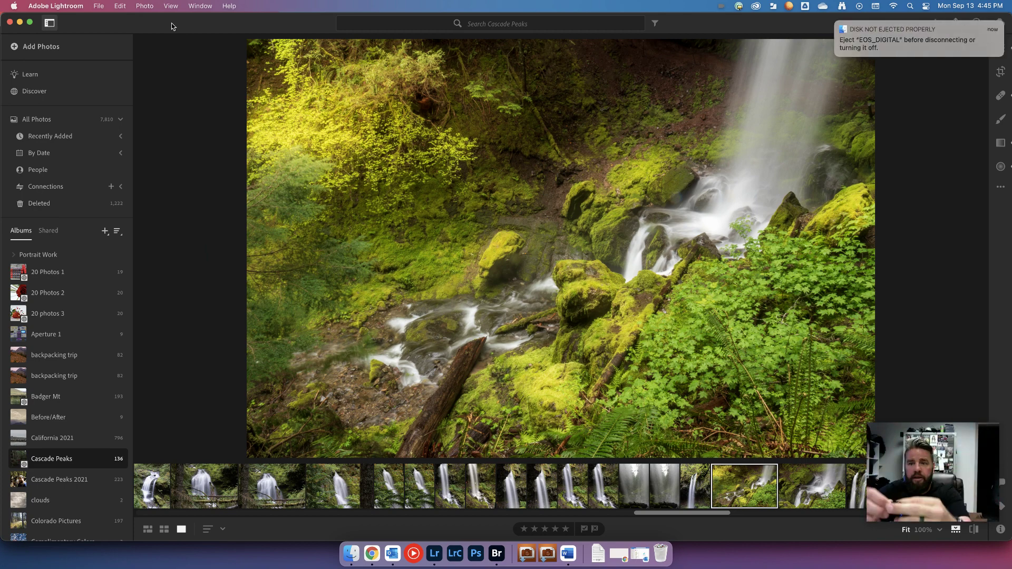
# Dismiss the disk-not-ejected notice and close the Photo Downloader without importing.
pyautogui.moveTo(848, 25)
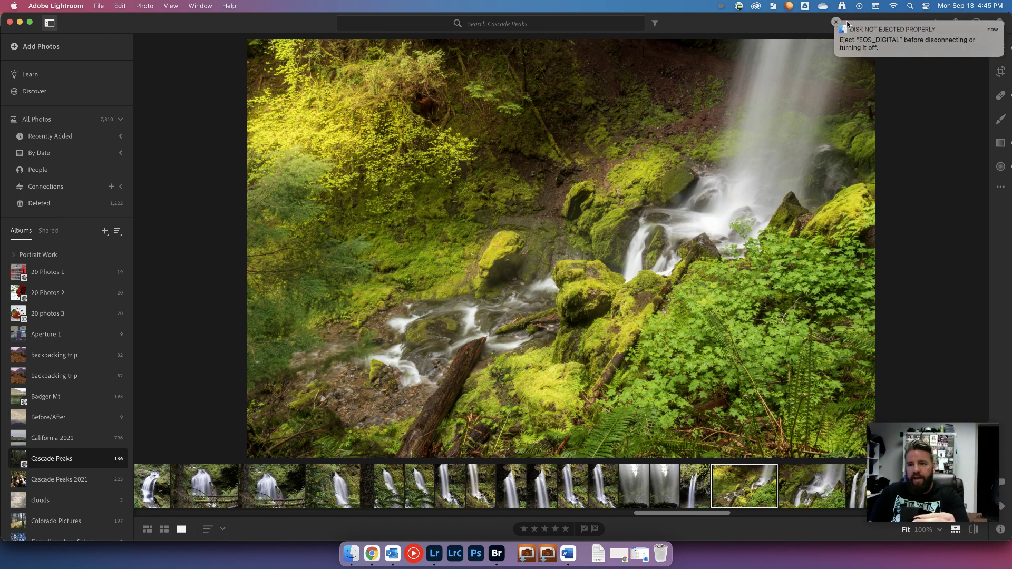
pyautogui.click(837, 22)
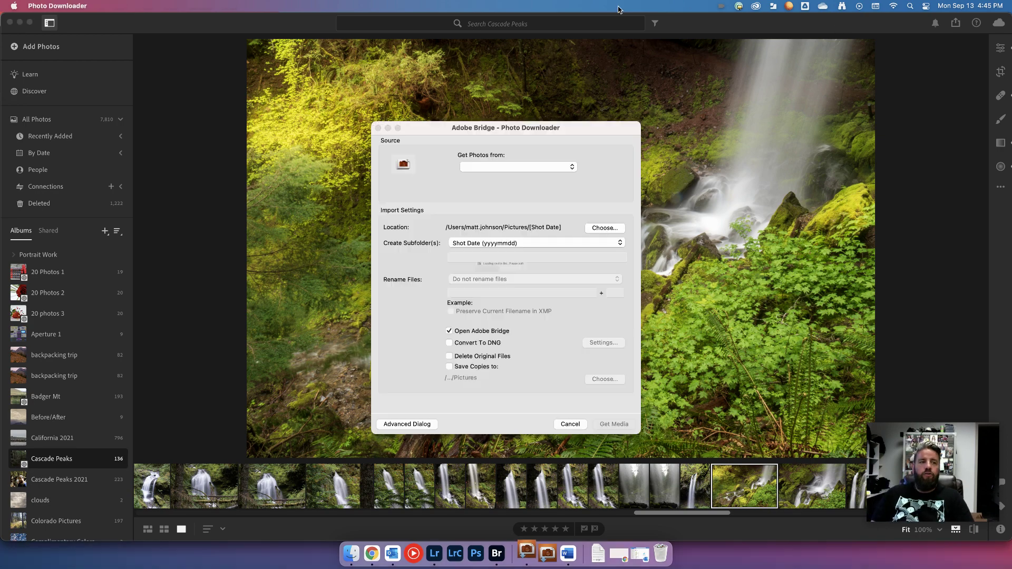
pyautogui.press('Escape')
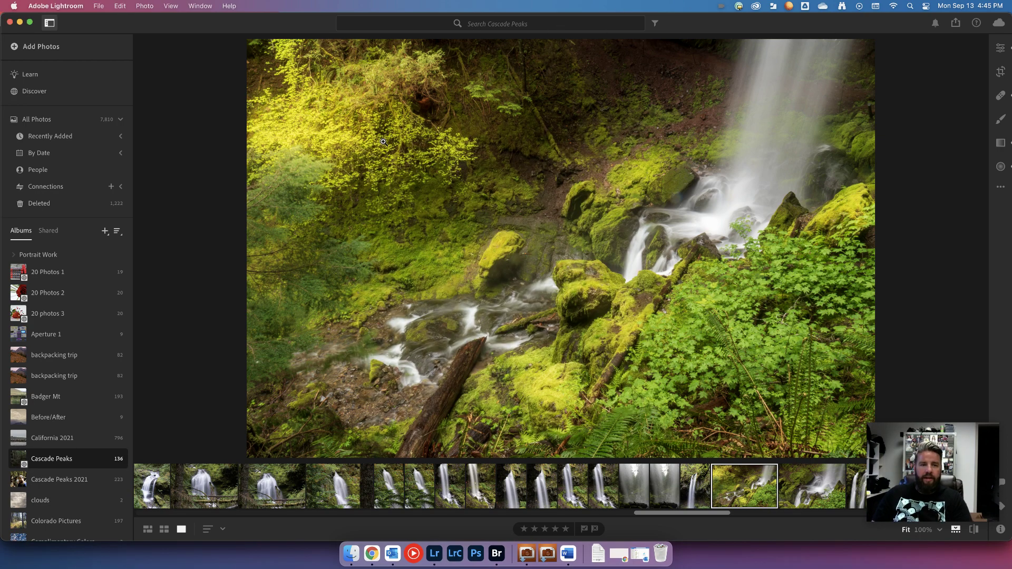
pyautogui.click(42, 48)
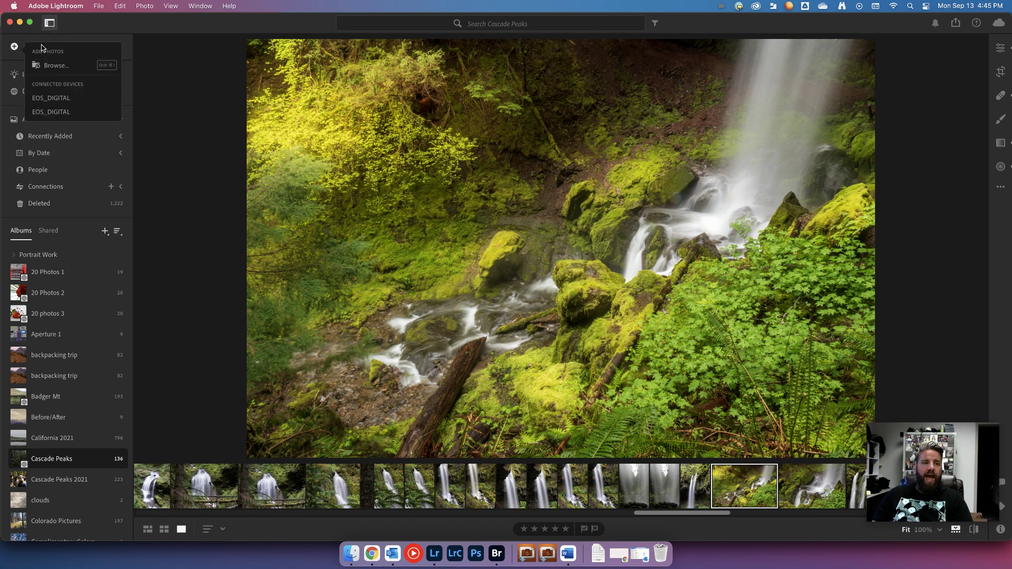
# Pick the EOS_DIGITAL card as source, allow card access, and review its 283 volleyball photos.
pyautogui.click(53, 107)
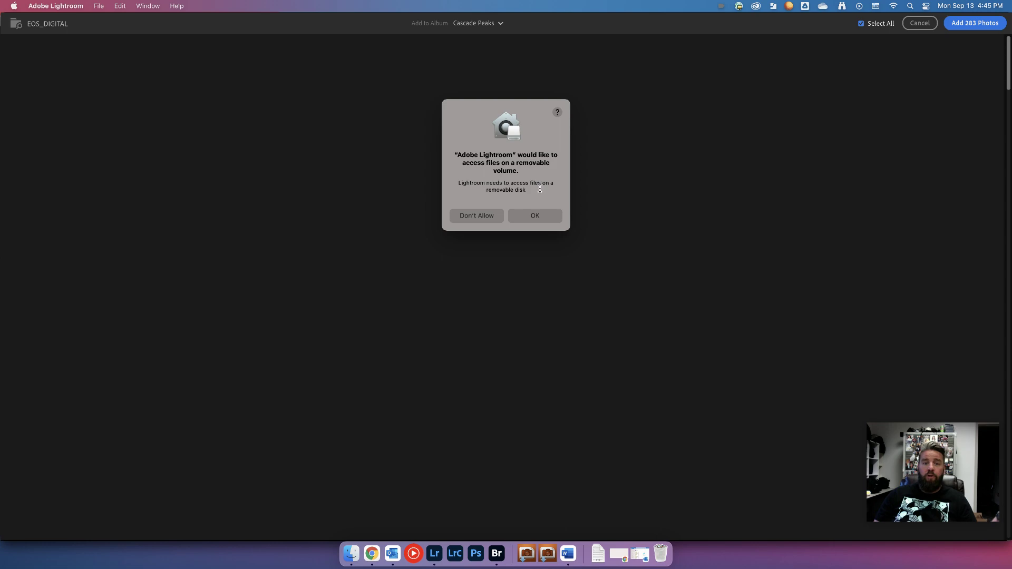
pyautogui.click(535, 216)
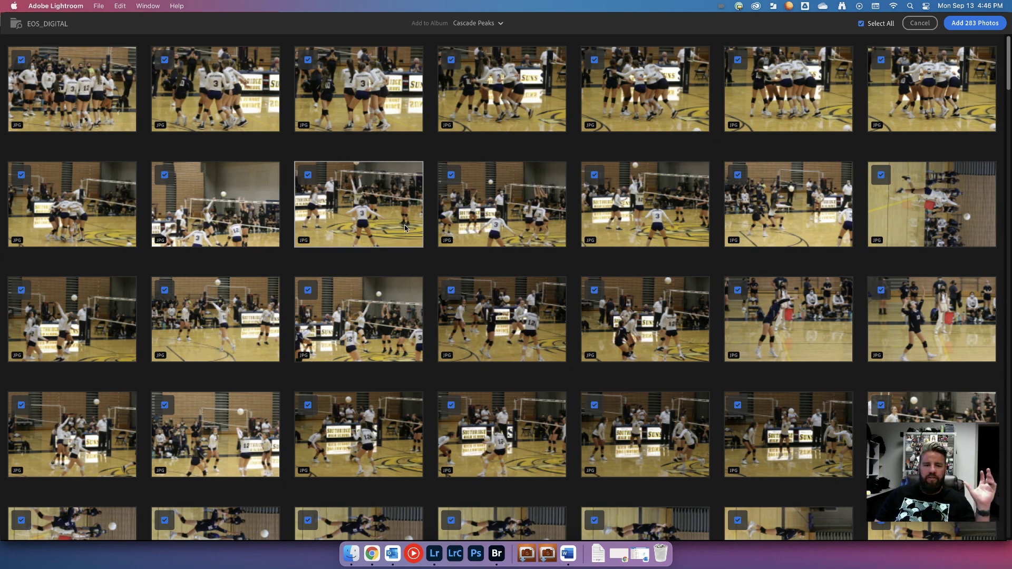
pyautogui.scroll(-1, 406, 228)
pyautogui.scroll(-15, 406, 228)
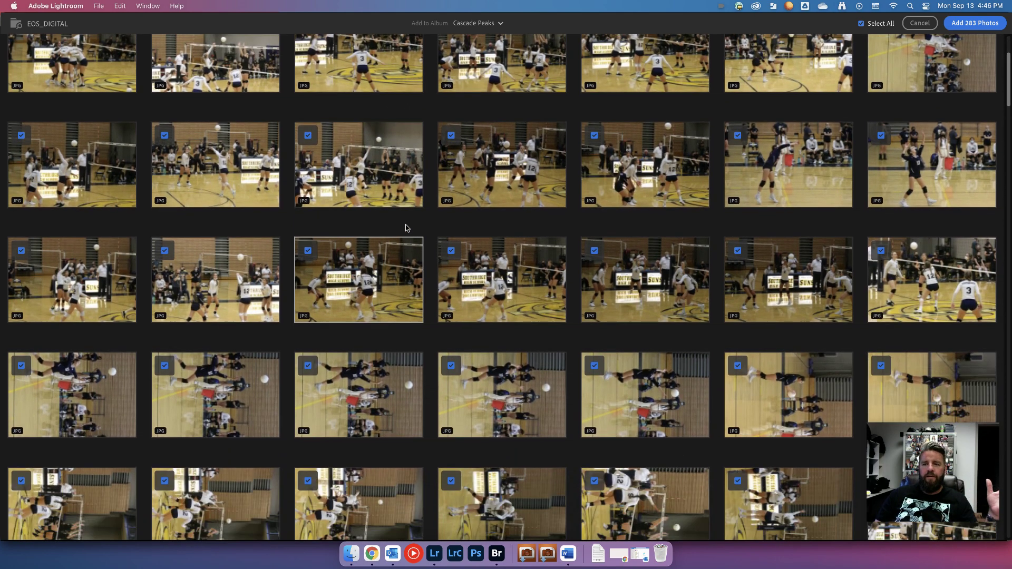
pyautogui.scroll(-20, 407, 227)
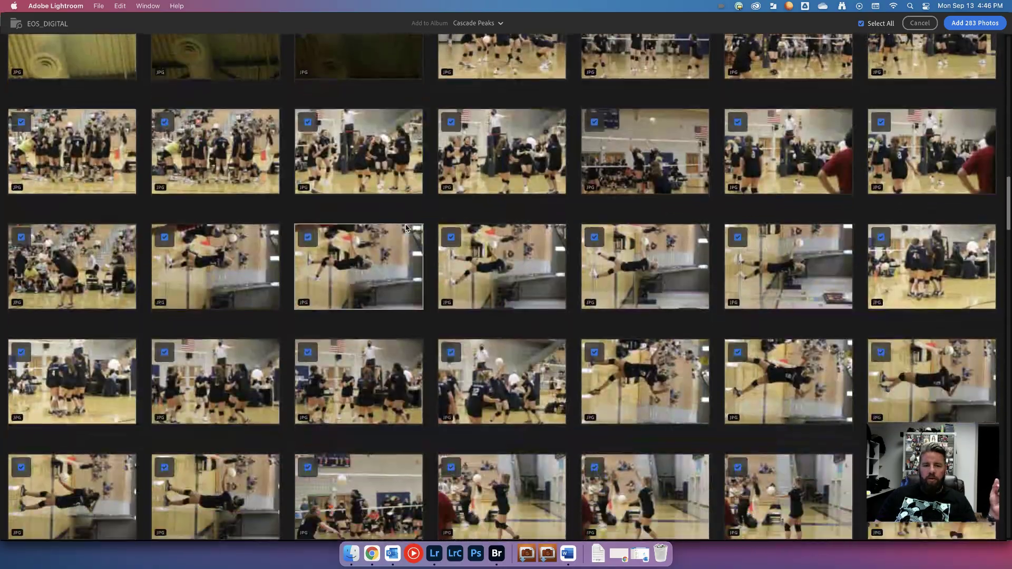
pyautogui.scroll(20, 407, 228)
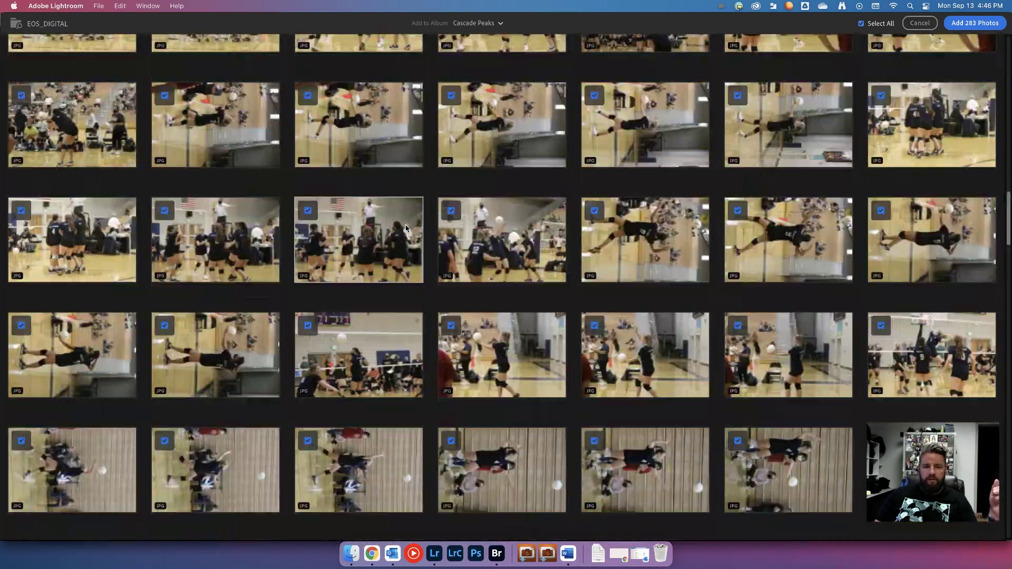
pyautogui.scroll(5, 406, 228)
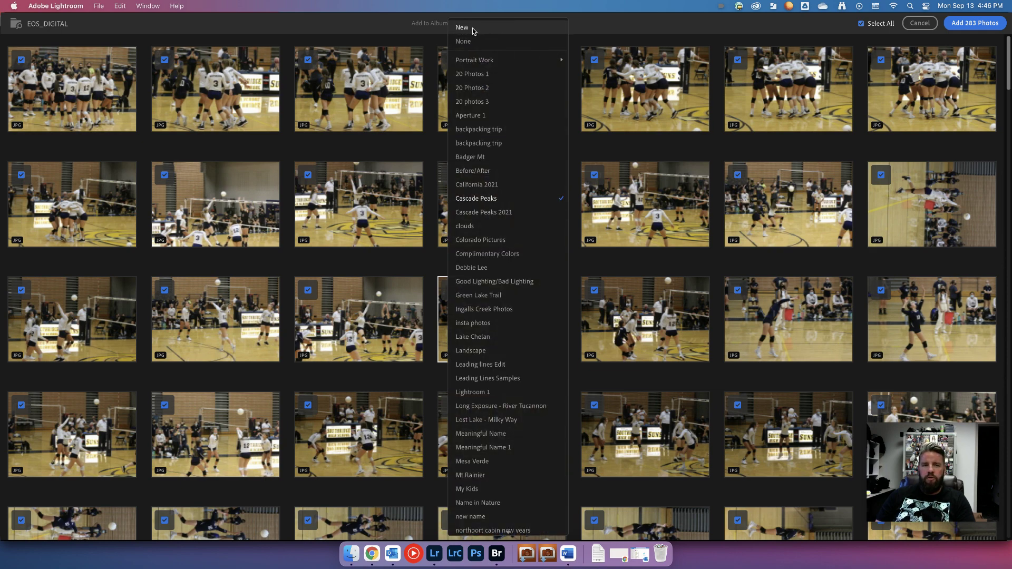
pyautogui.click(472, 29)
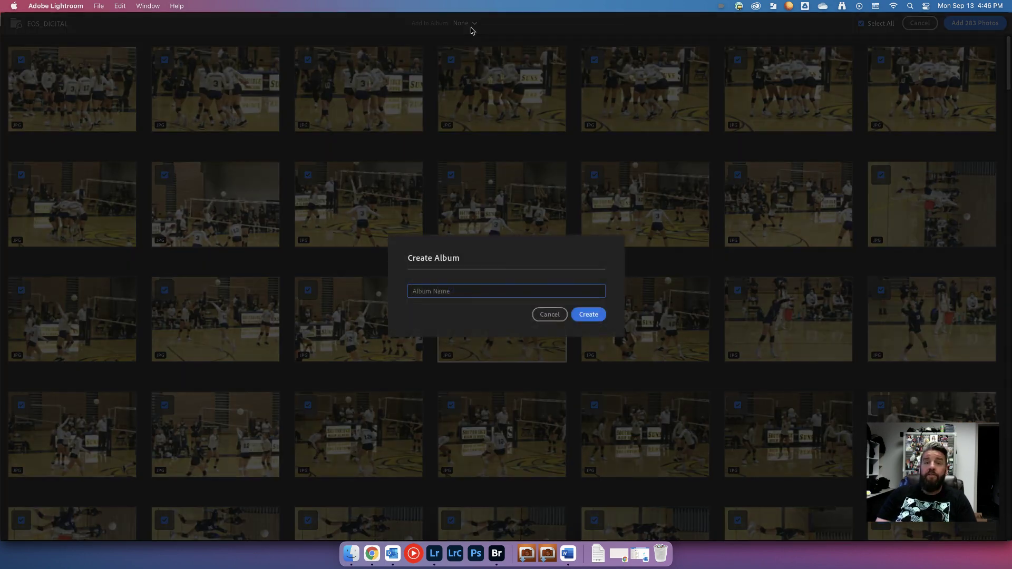
# Create the album 'Download and Turn in Practice 1' as the import destination.
pyautogui.write('Download')
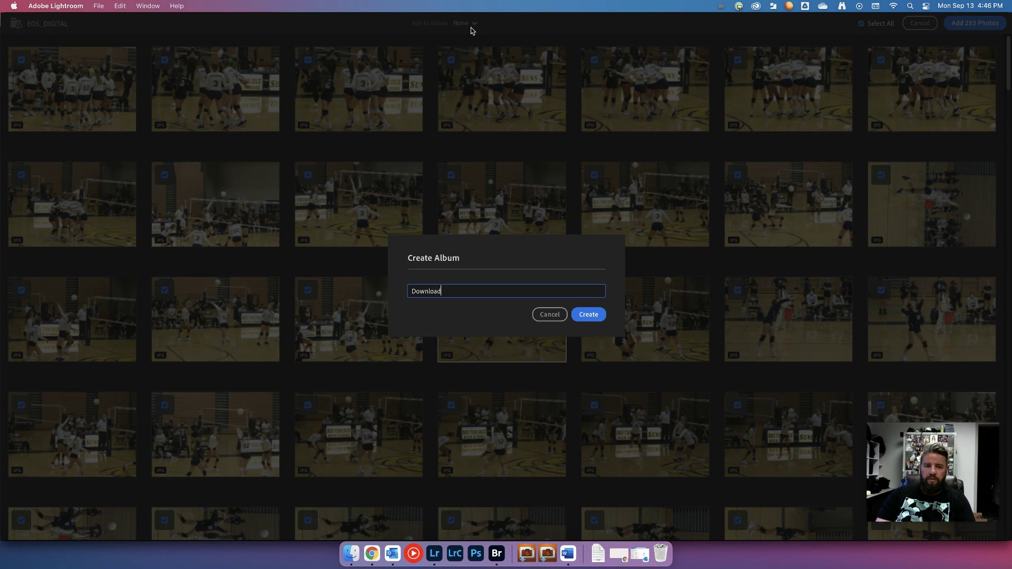
pyautogui.write(' and Turn in Practice ')
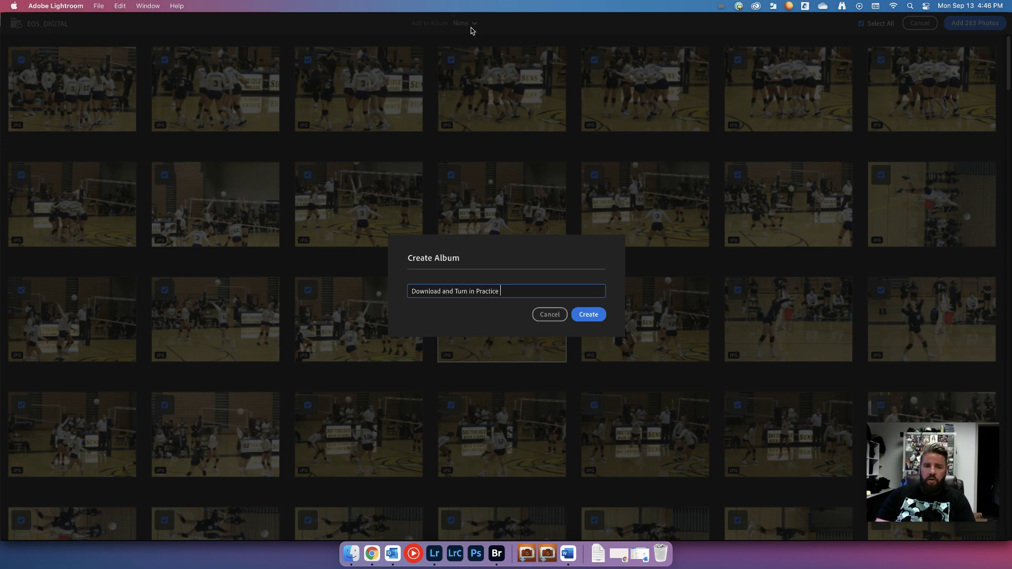
pyautogui.write('1')
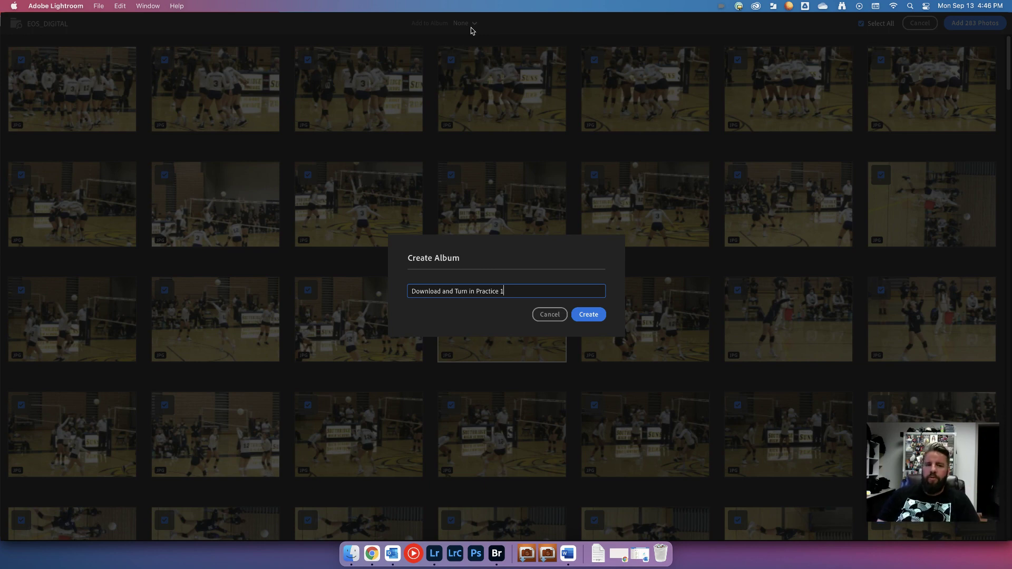
pyautogui.click(598, 314)
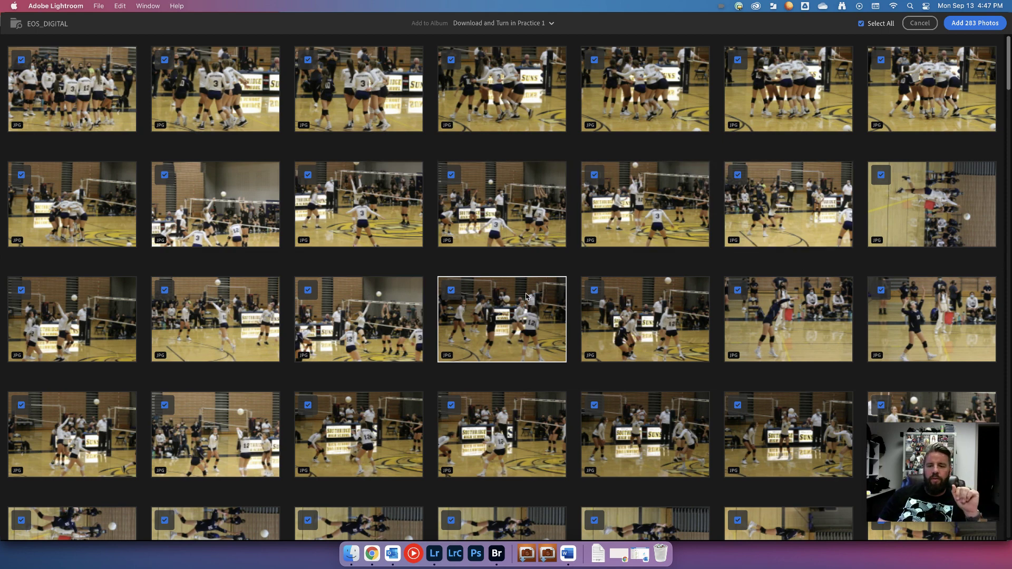
pyautogui.scroll(-15, 527, 292)
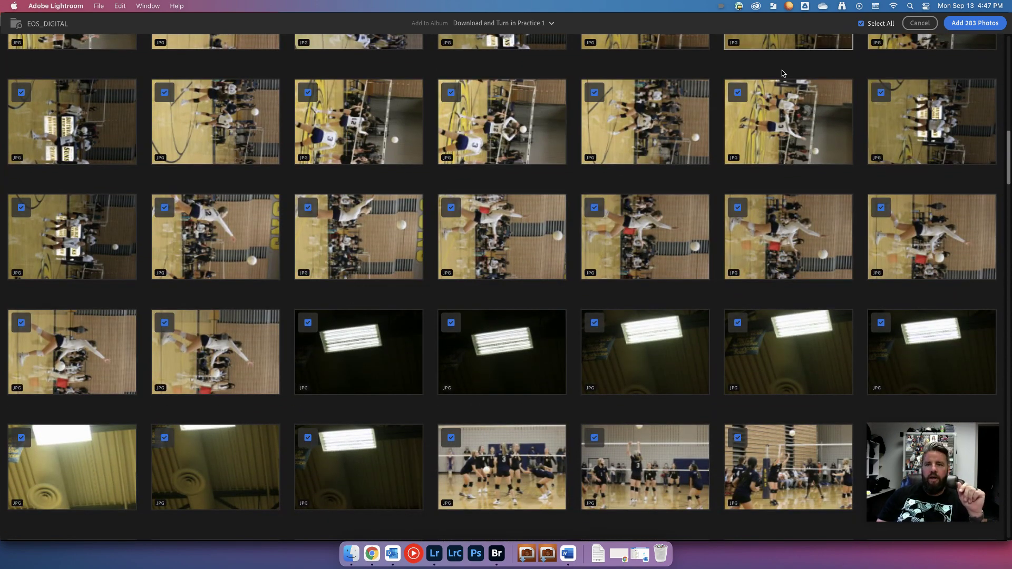
pyautogui.click(861, 24)
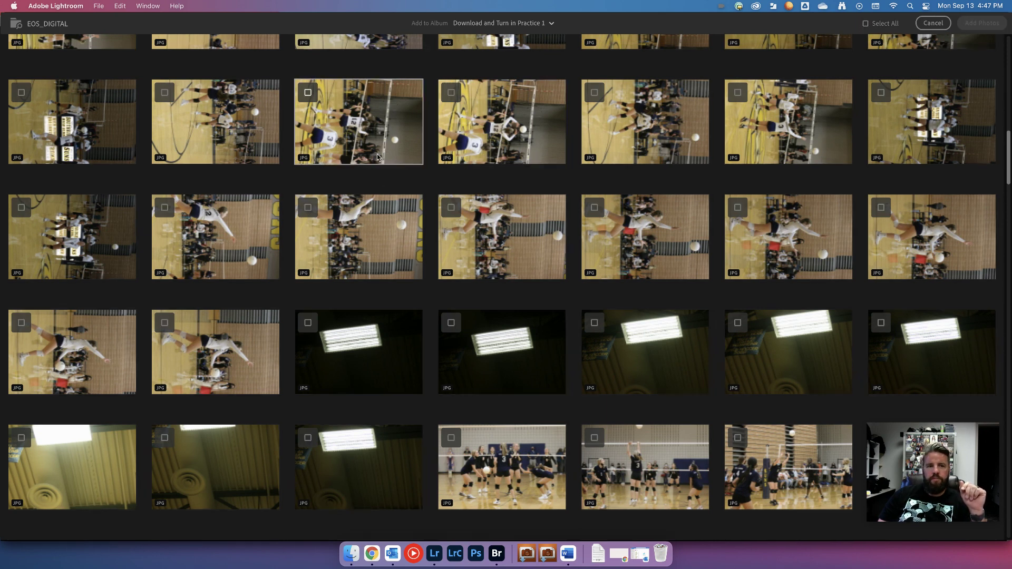
pyautogui.click(308, 93)
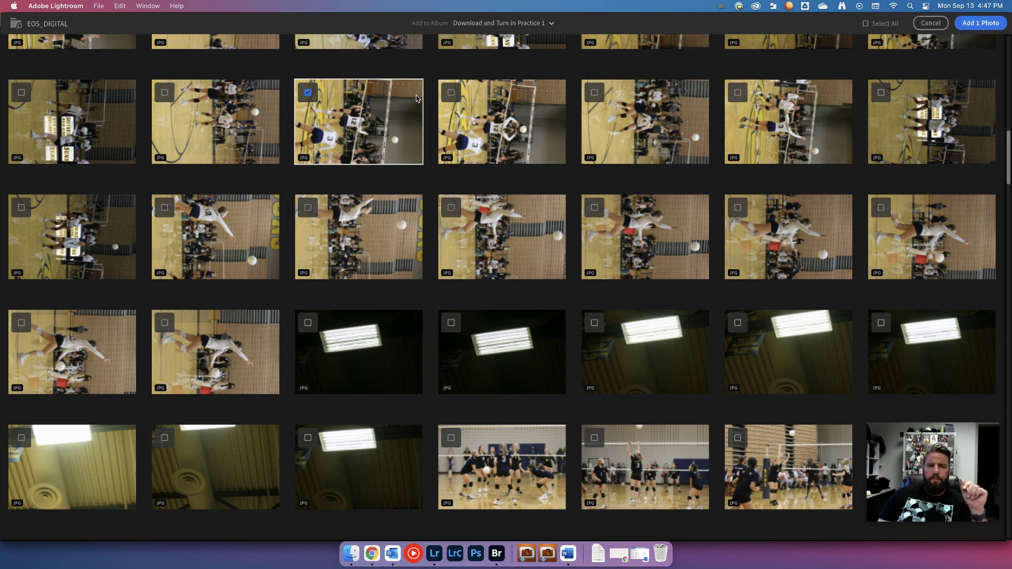
pyautogui.click(452, 92)
pyautogui.click(594, 93)
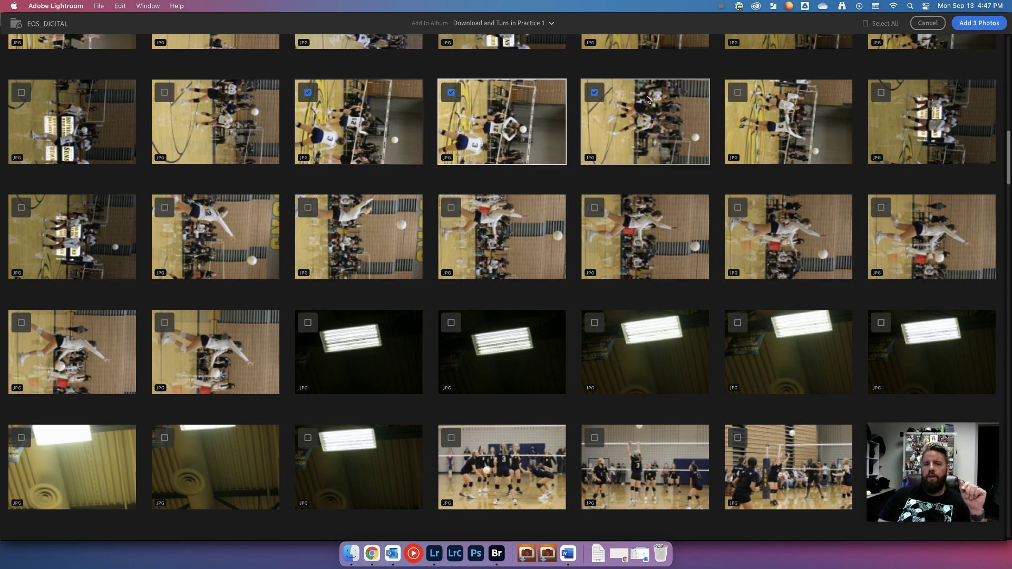
pyautogui.click(738, 93)
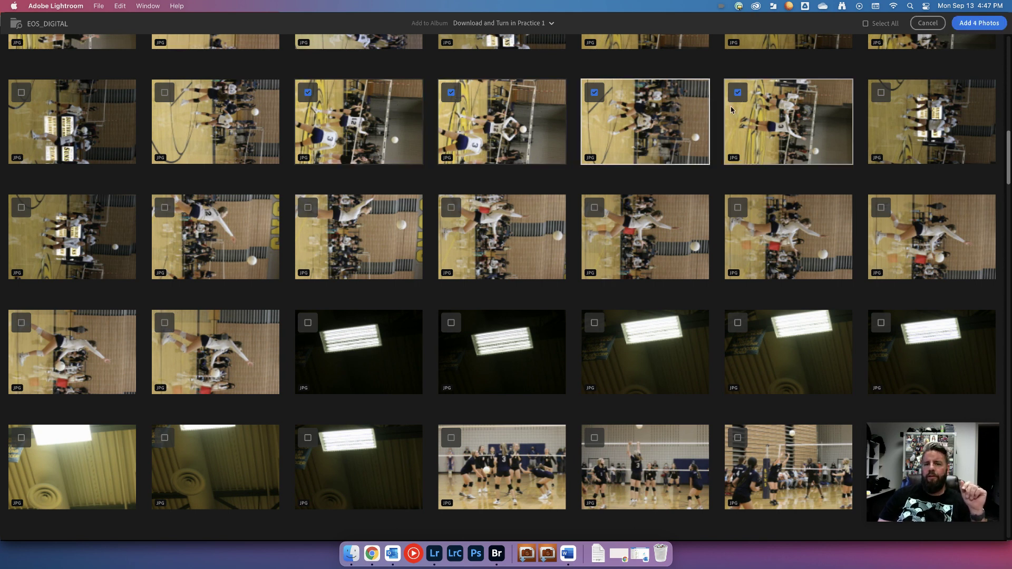
pyautogui.click(882, 94)
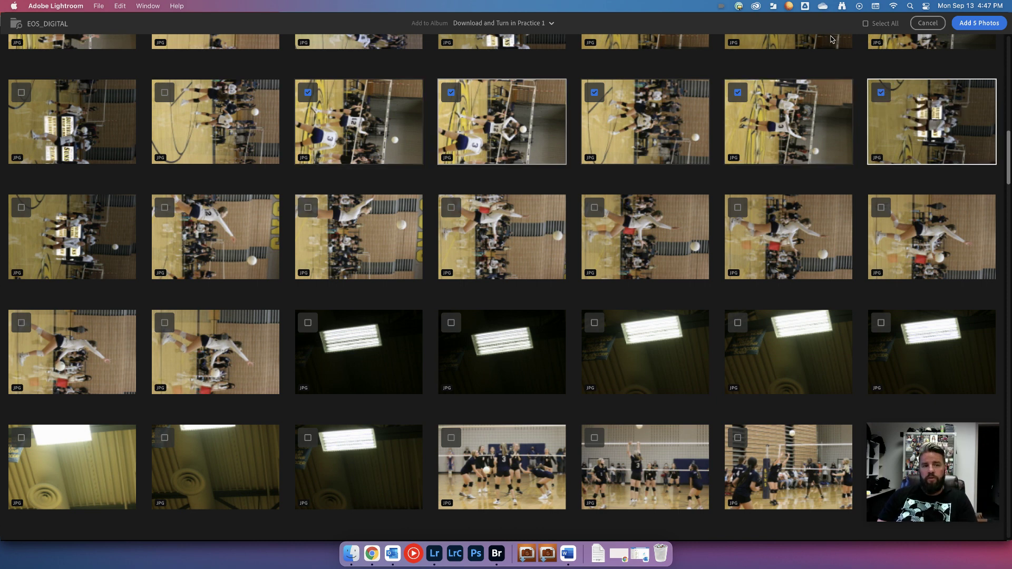
pyautogui.click(867, 24)
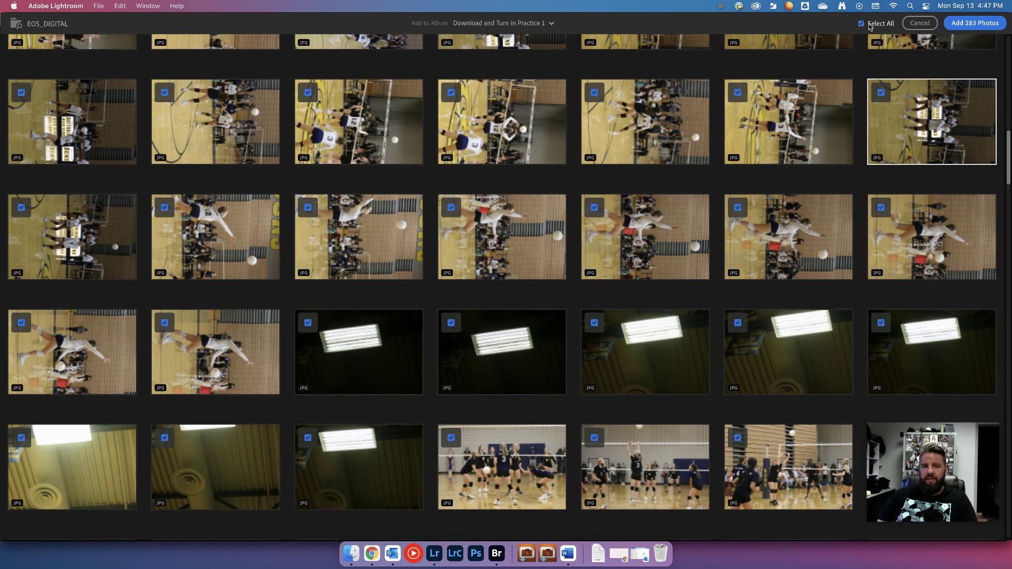
pyautogui.click(870, 25)
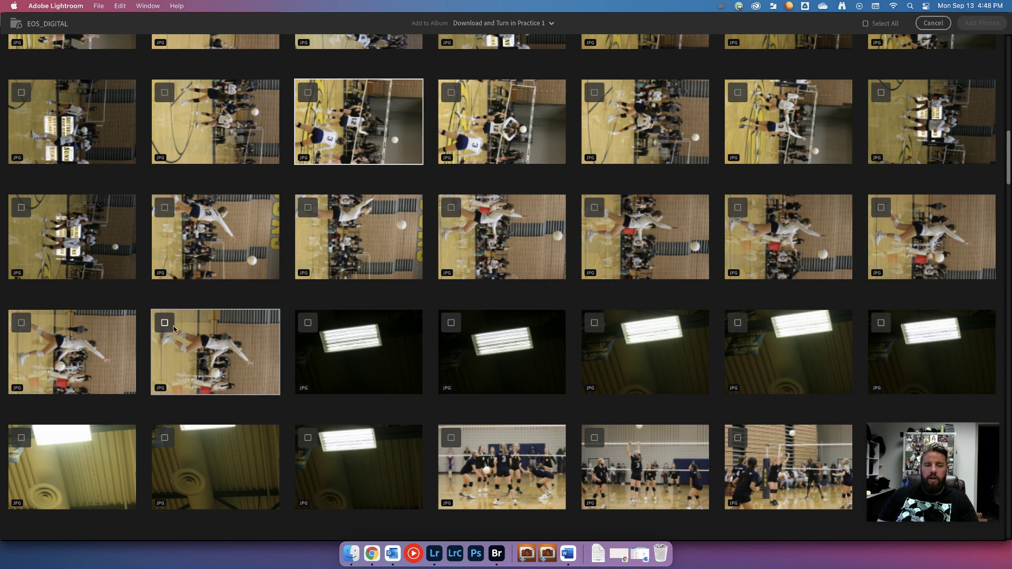
pyautogui.keyDown('shift'); pyautogui.click(220, 355); pyautogui.keyUp('shift')
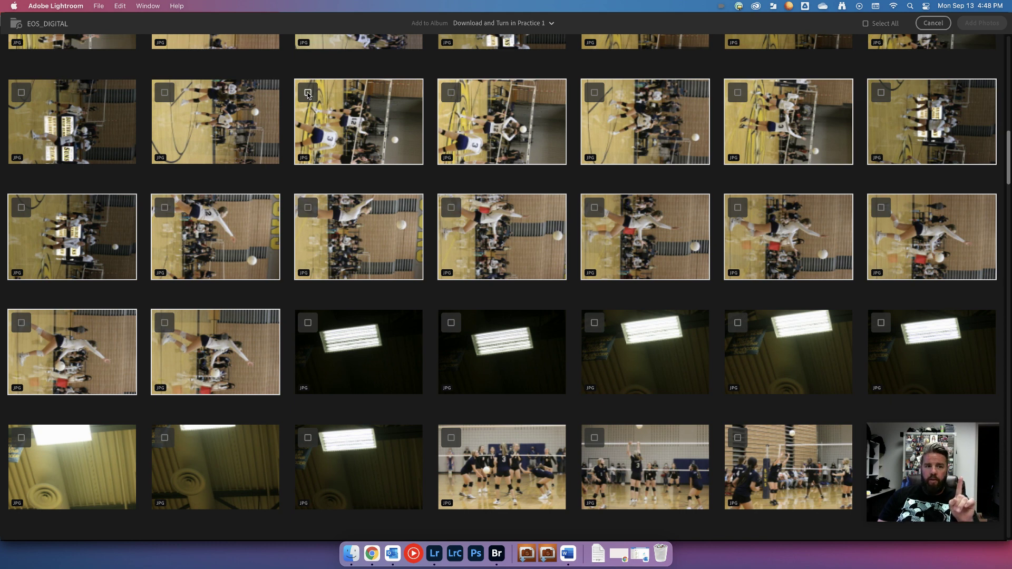
pyautogui.keyDown('shift'); pyautogui.click(594, 94); pyautogui.keyUp('shift')
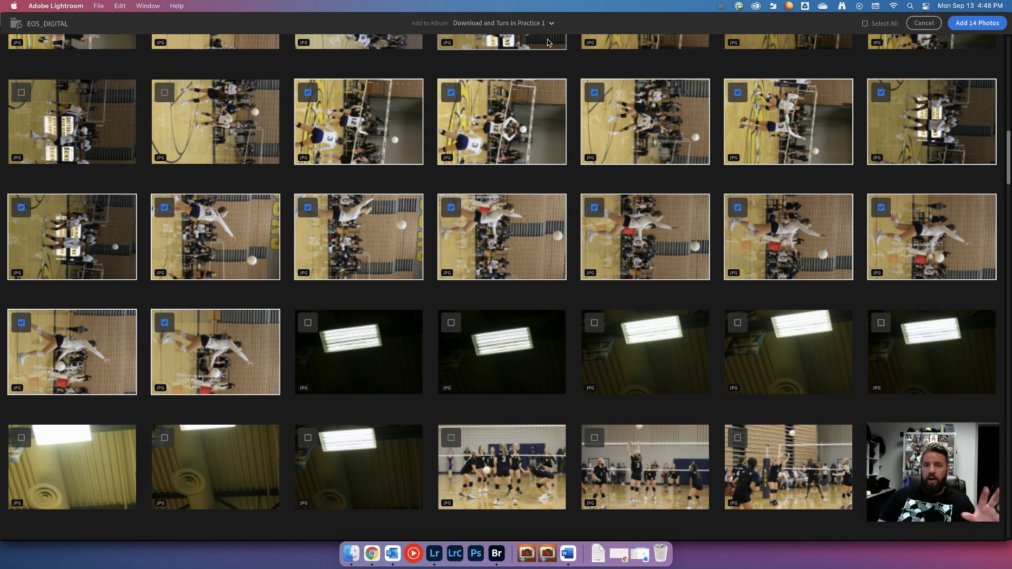
pyautogui.click(865, 24)
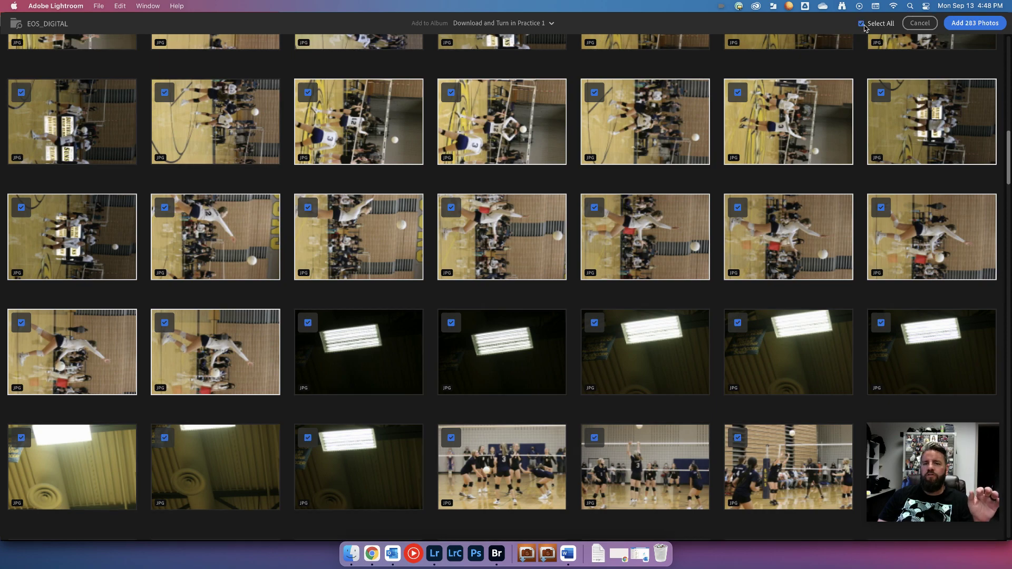
# Return to the top of the import grid and add all 283 photos.
pyautogui.scroll(5, 715, 168)
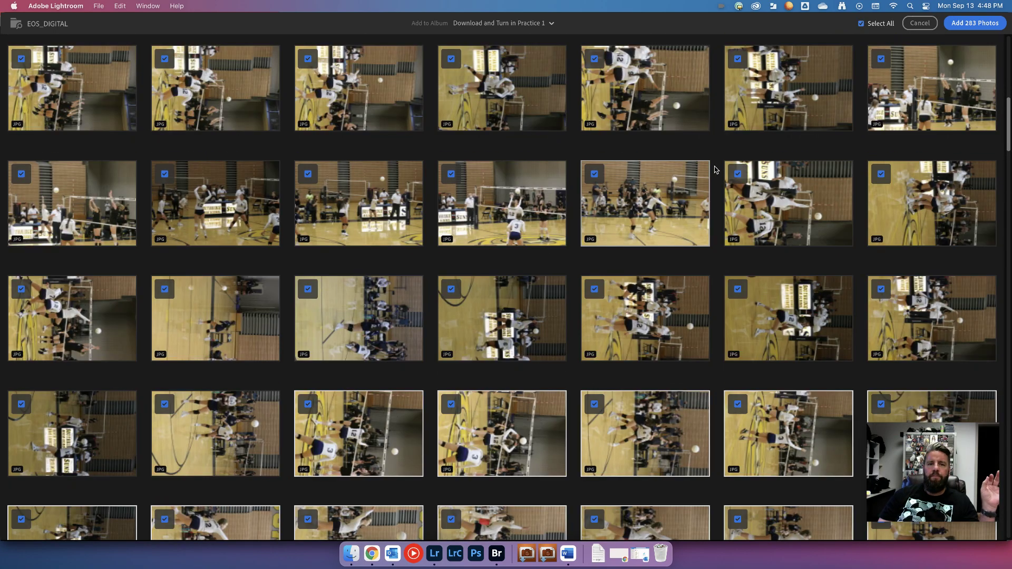
pyautogui.scroll(5, 717, 169)
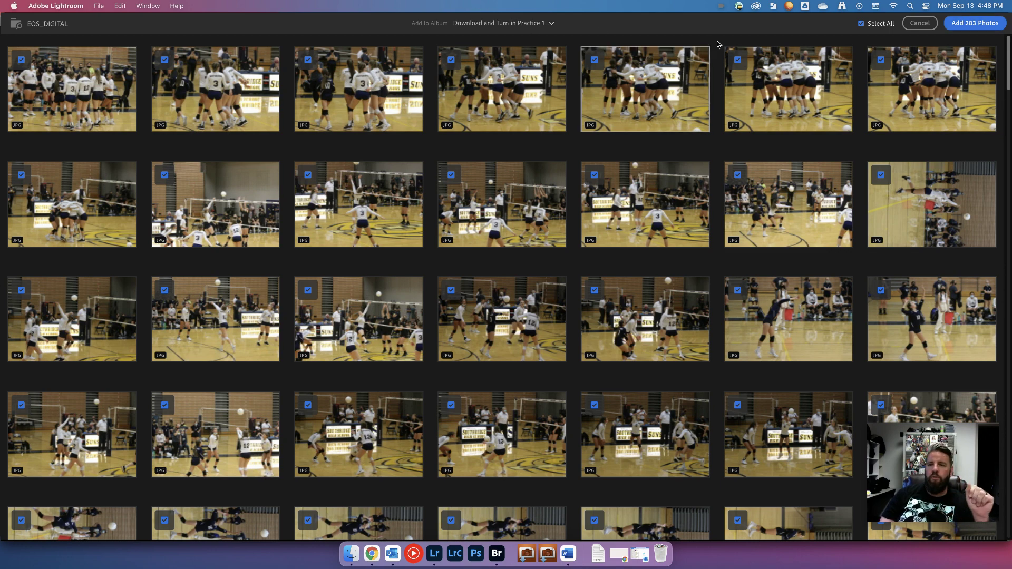
pyautogui.click(968, 25)
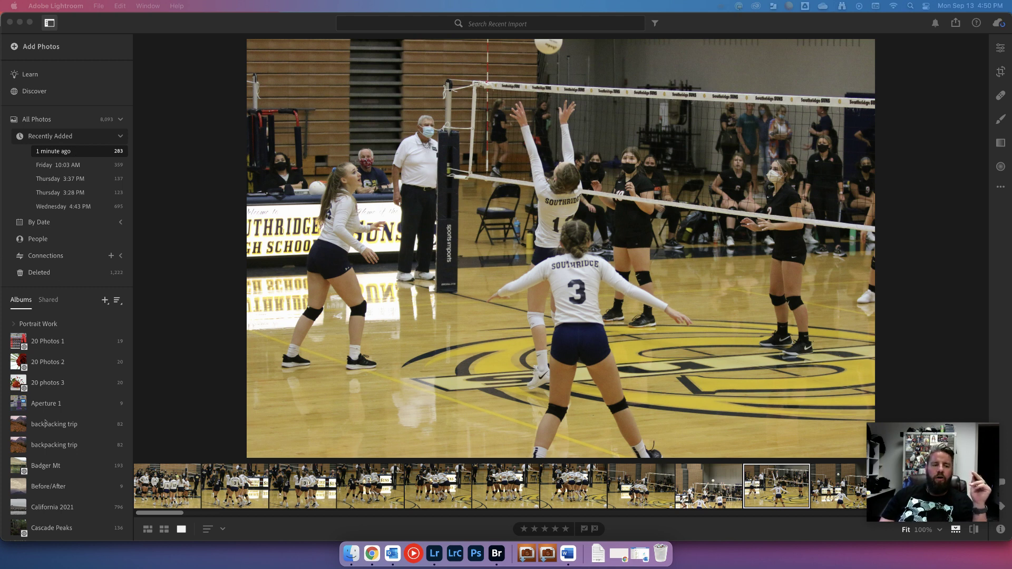
# Wait for the 283-photo import to finish and scroll the Recently Added photos.
pyautogui.scroll(-10, 45, 423)
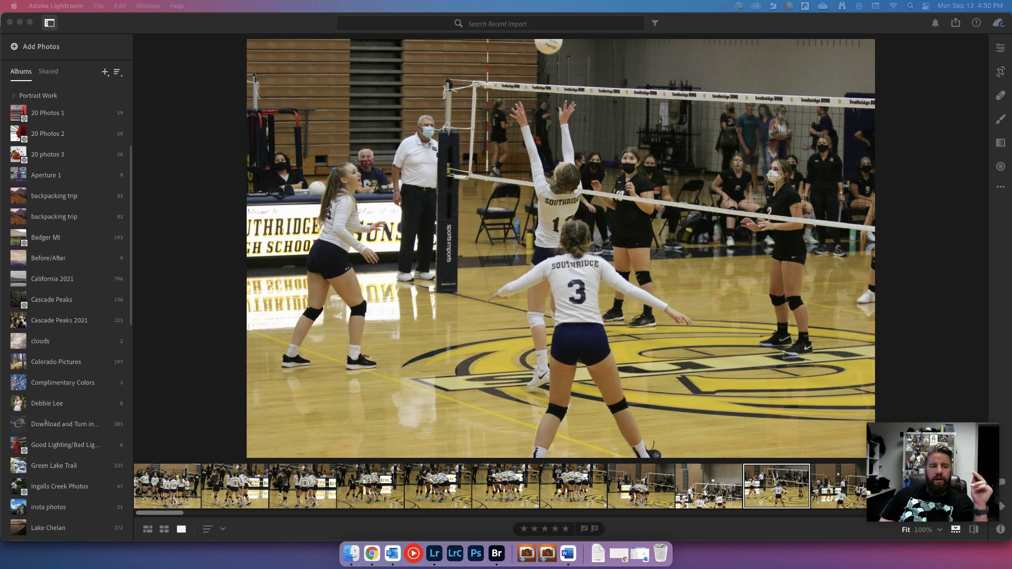
# Scroll down the Albums panel and select 'Download and Turn in Practice 1'.
pyautogui.scroll(-4, 45, 423)
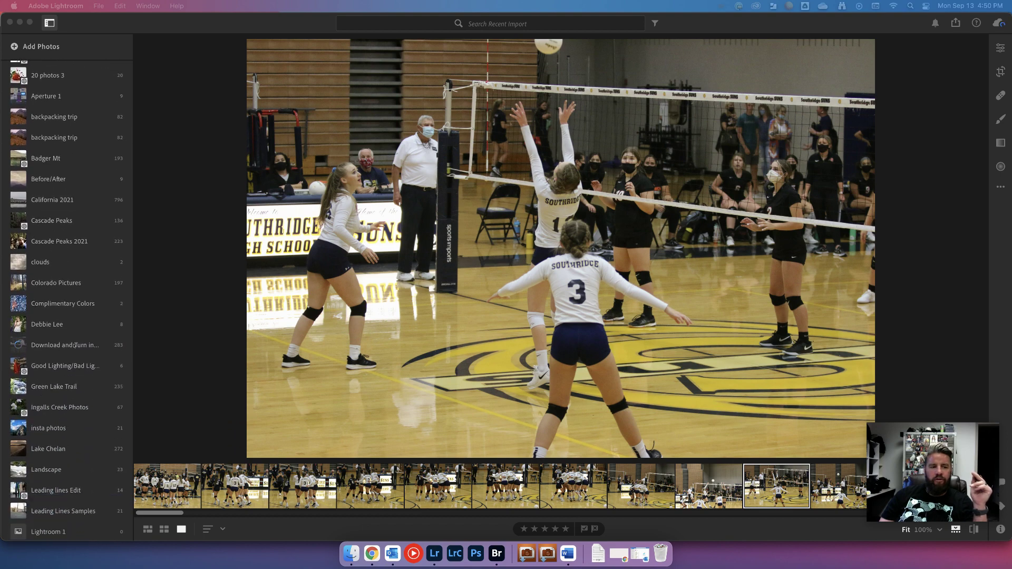
pyautogui.click(76, 346)
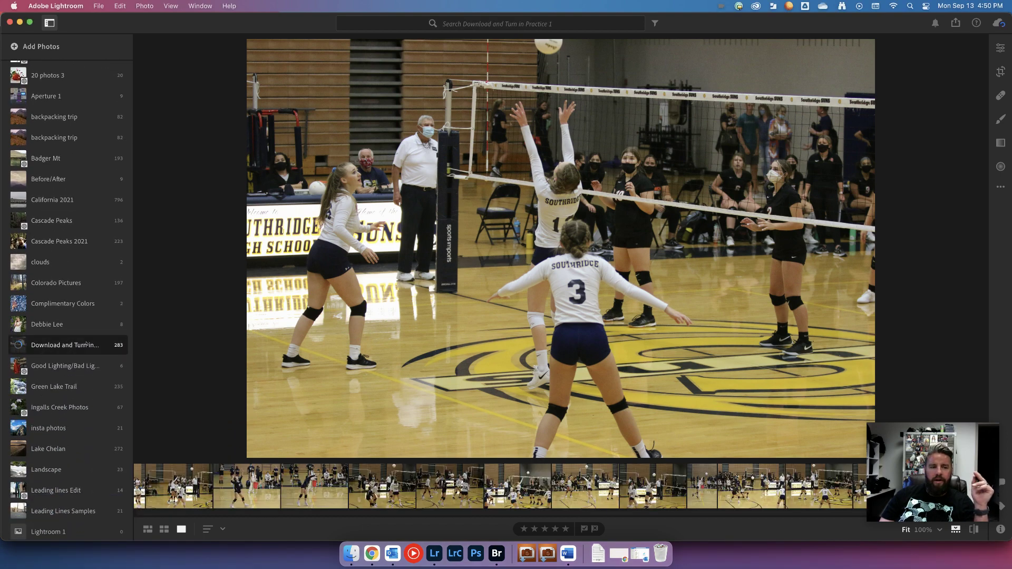